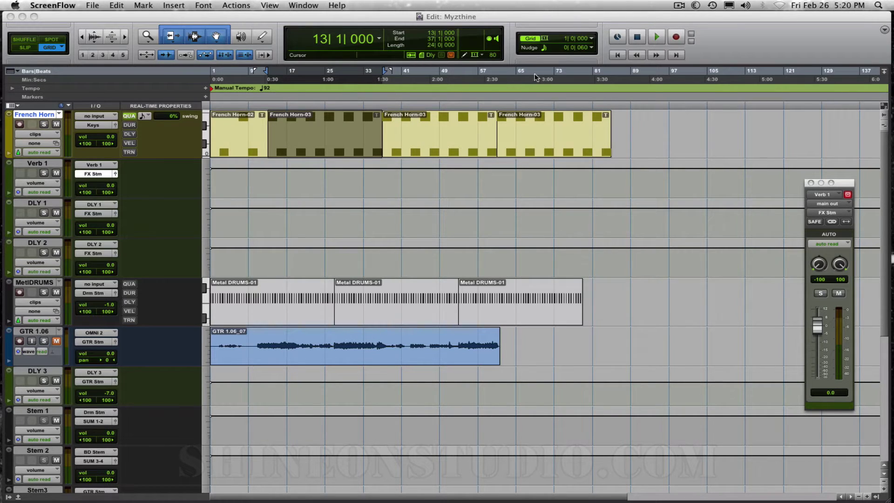
# - Switch to Pro Tools with the Myzthine session's Edit window in front
pyautogui.click(547, 17)
pyautogui.press('Return')
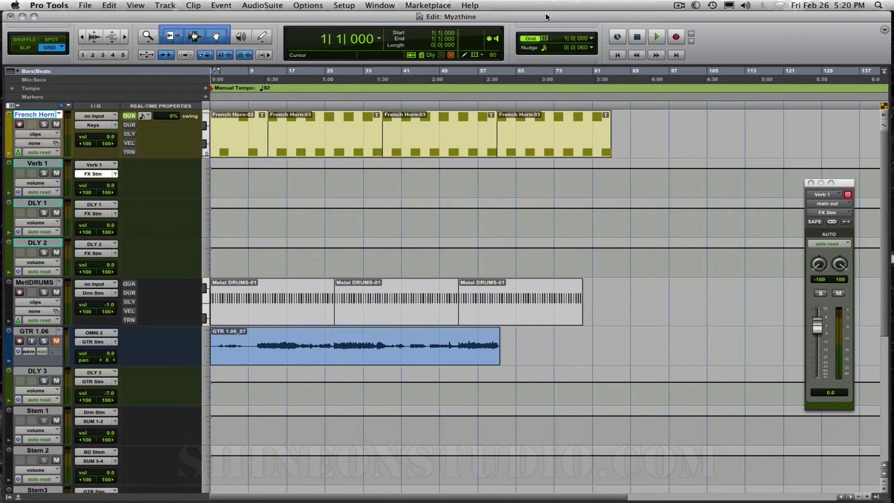
pyautogui.press('space')
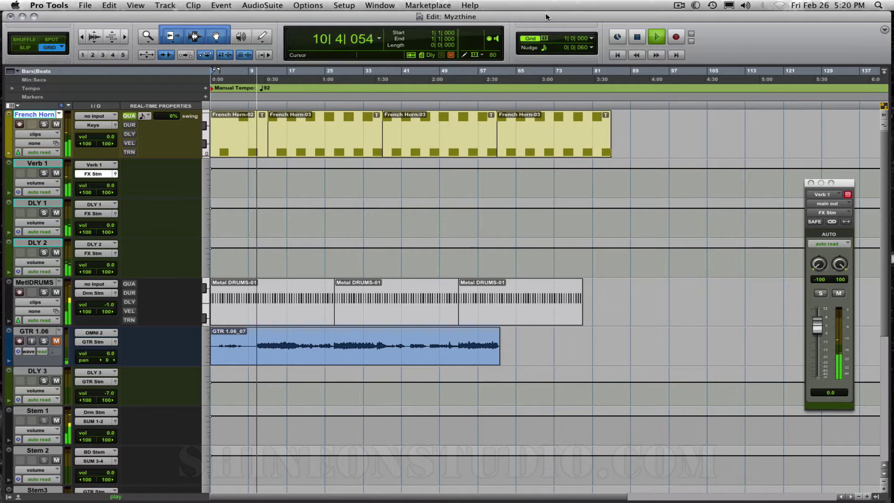
pyautogui.press('space')
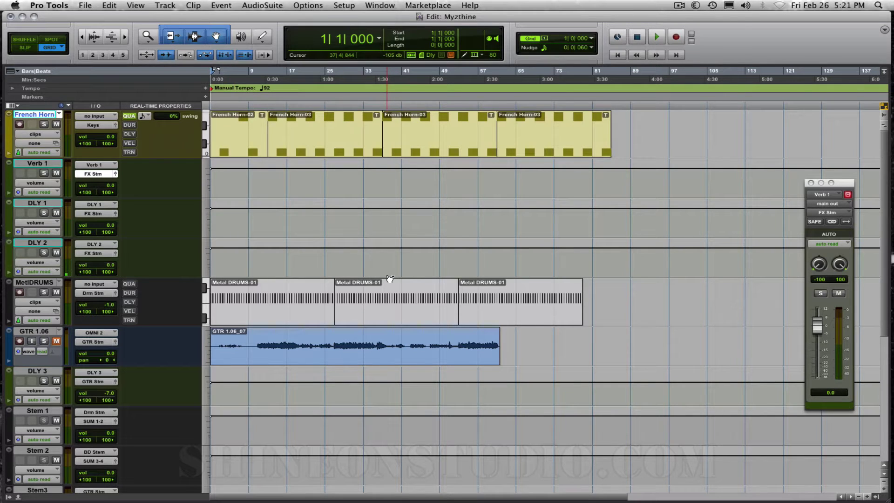
# - Open the mixer and confirm French Horn's Xpand2 Part A uses the French Horn+ patch
pyautogui.press('super+equal')
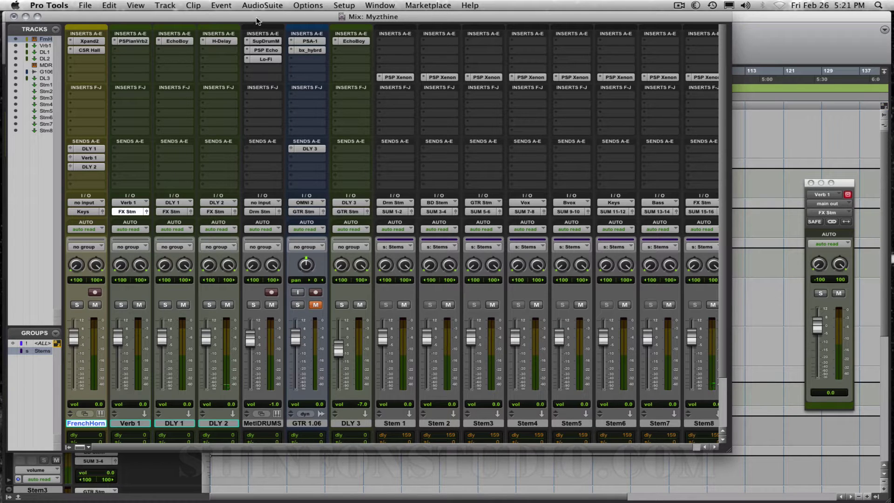
pyautogui.moveTo(256, 20); pyautogui.dragTo(351, 41)
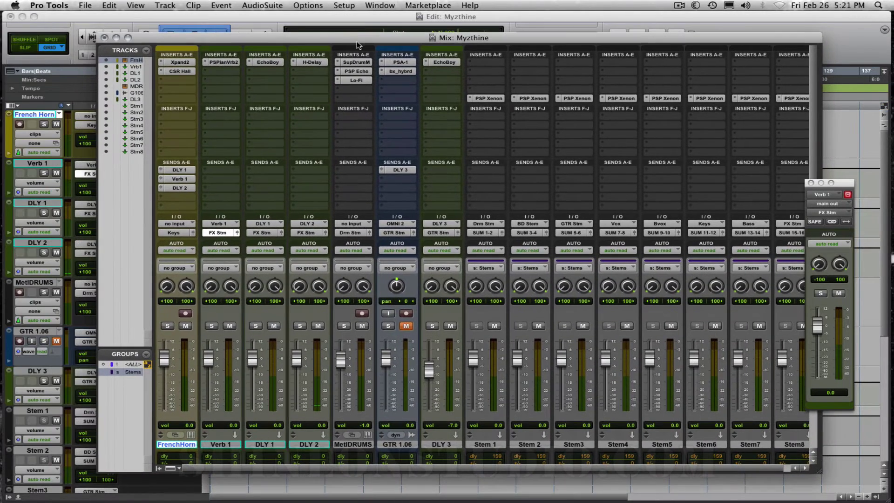
pyautogui.click(180, 63)
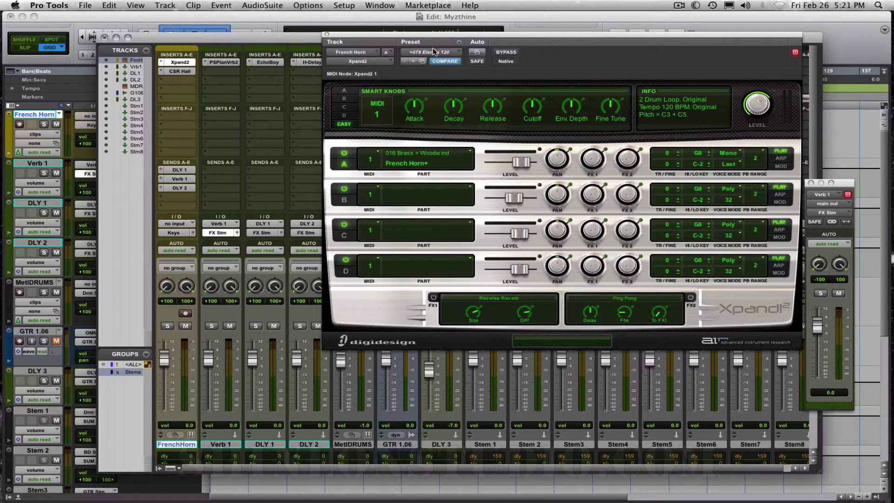
pyautogui.click(472, 153)
pyautogui.click(472, 153)
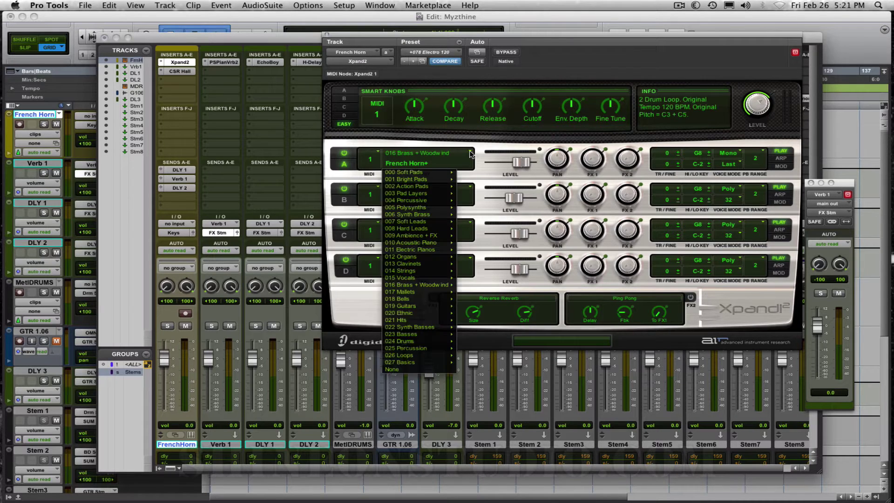
pyautogui.moveTo(411, 217)
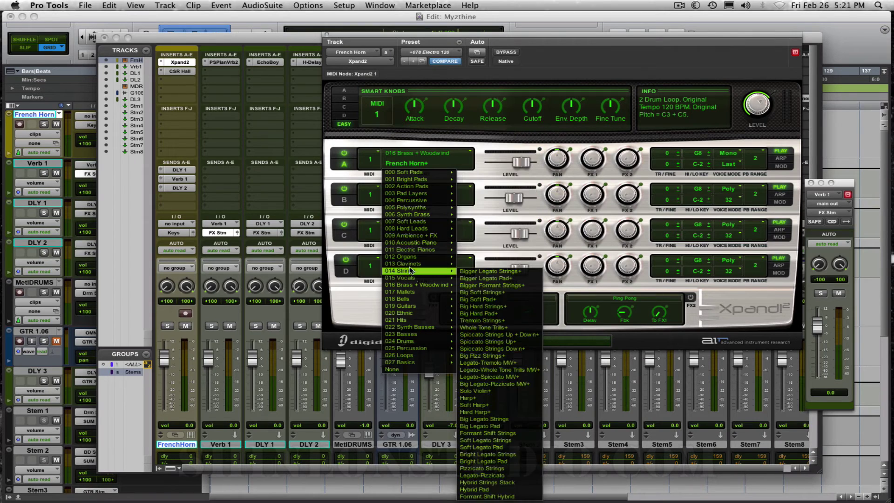
pyautogui.moveTo(413, 287)
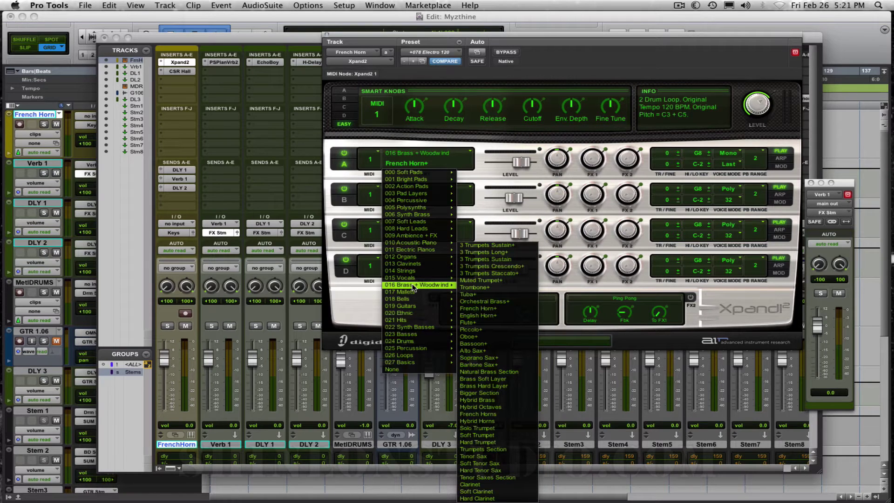
pyautogui.click(482, 309)
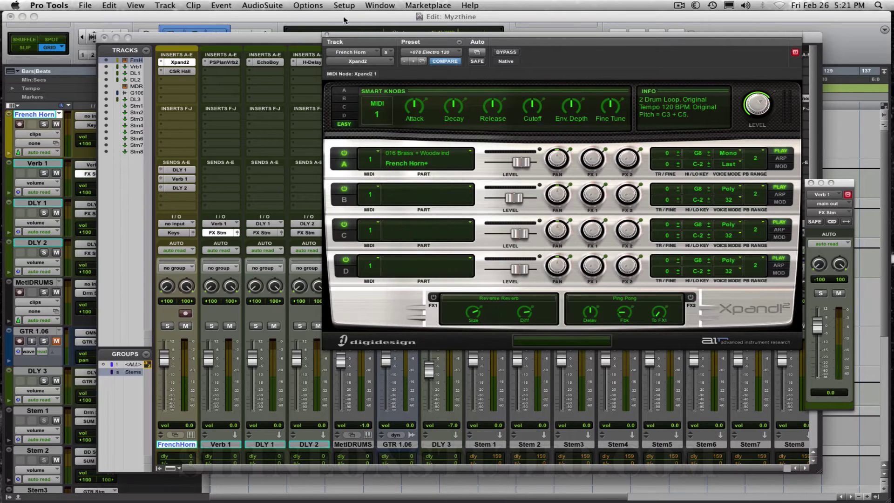
pyautogui.click(328, 36)
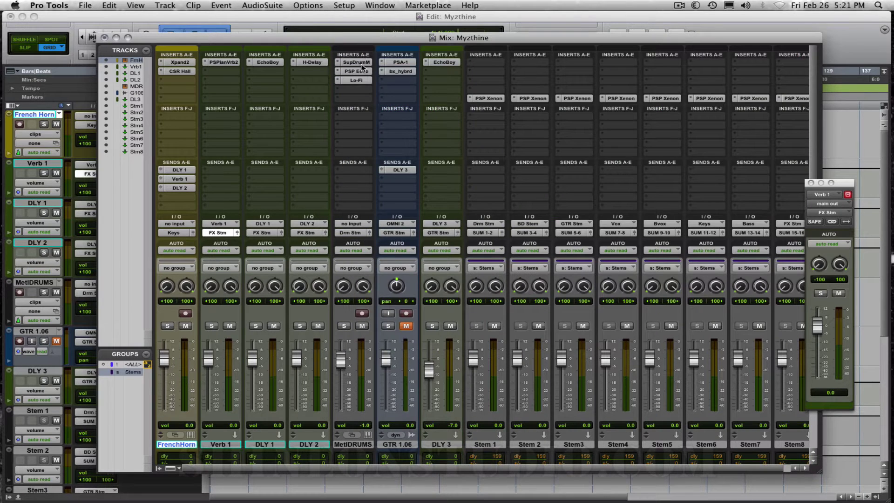
pyautogui.click(361, 61)
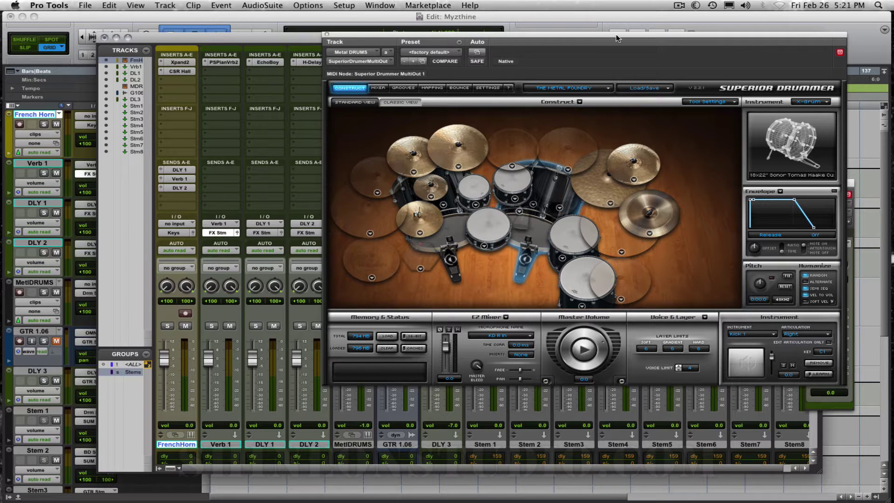
pyautogui.moveTo(617, 38); pyautogui.dragTo(617, 42)
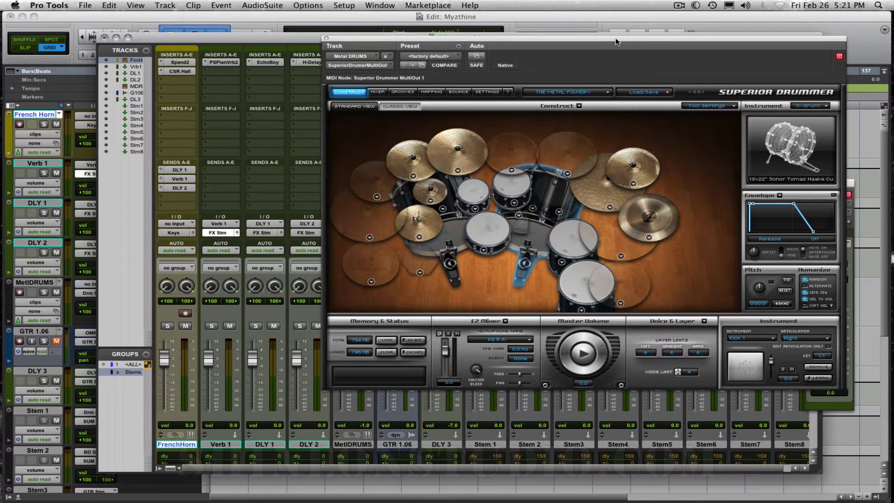
pyautogui.click(579, 292)
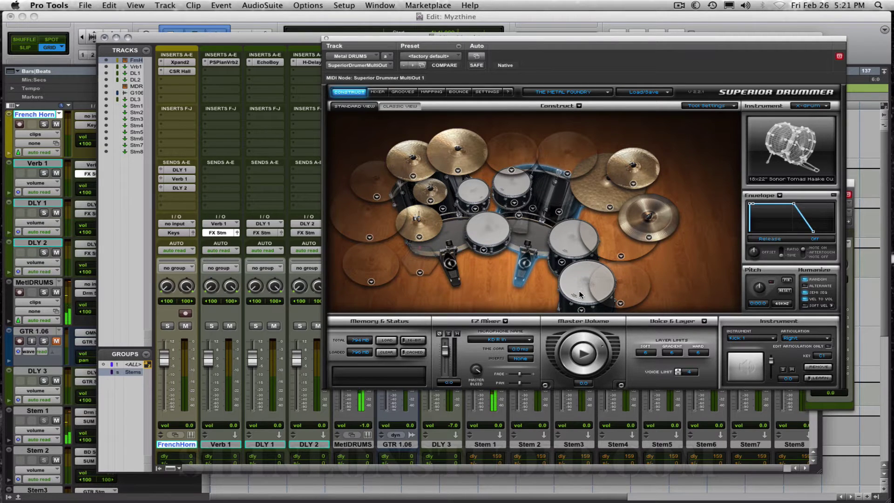
pyautogui.click(571, 248)
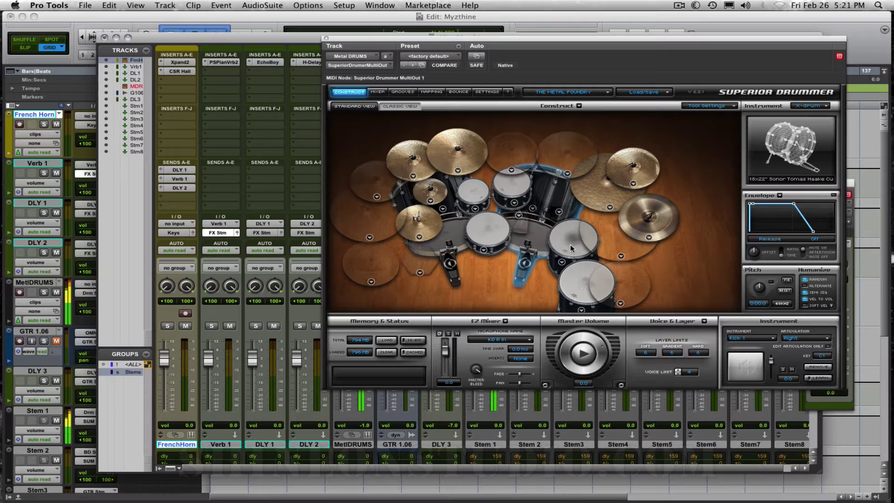
pyautogui.click(326, 38)
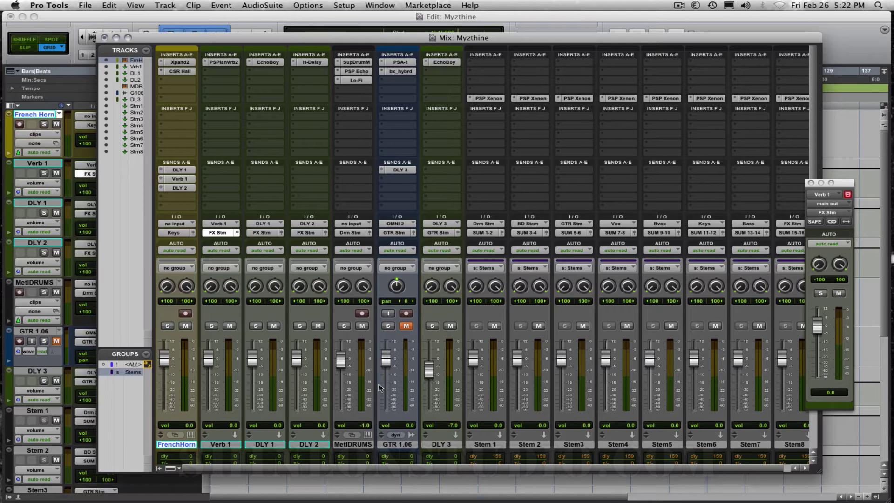
# - Solo French Horn, play Myzthine from bar 3, then stop and return to the mixer
pyautogui.click(166, 327)
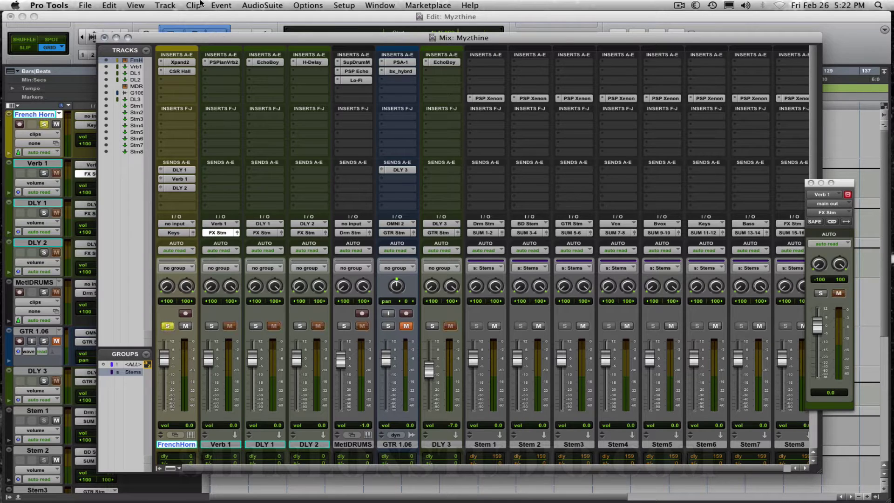
pyautogui.click(201, 17)
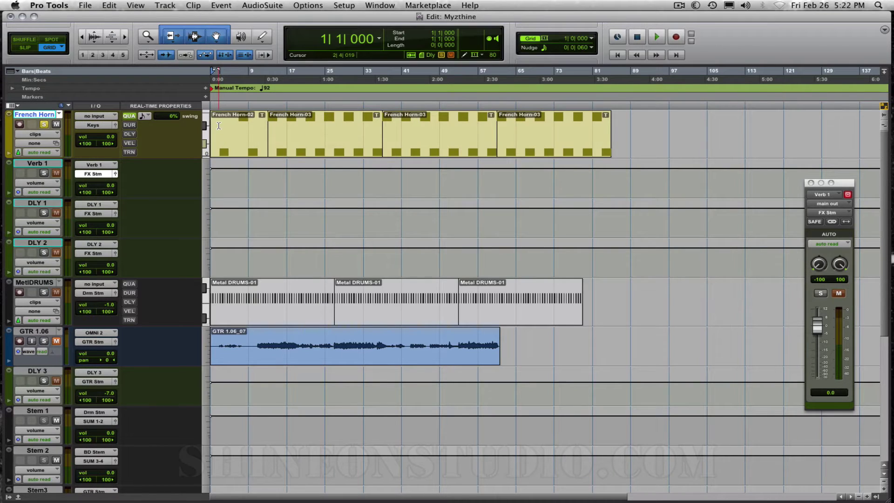
pyautogui.click(218, 126)
pyautogui.press('space')
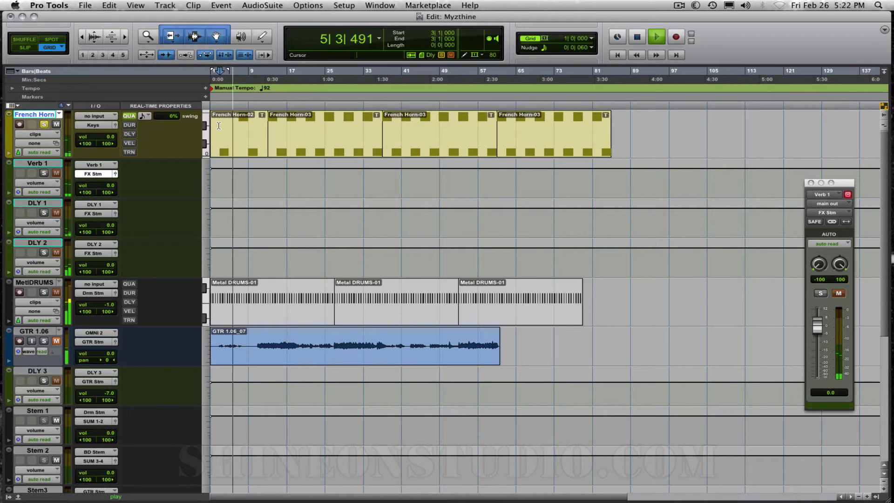
pyautogui.press('space')
pyautogui.press('super+equal')
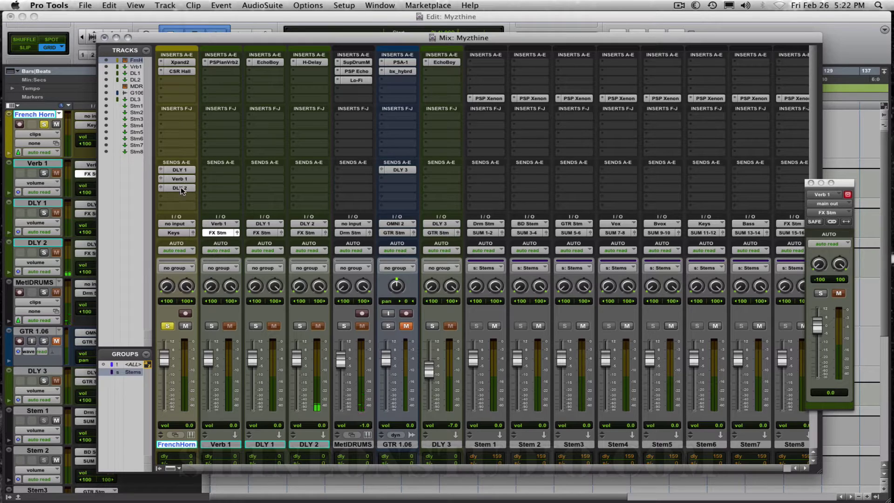
# - Open Verb 1's PSP PianoVerb2 and raise its Wet level from 5 to about 8.5
pyautogui.click(224, 62)
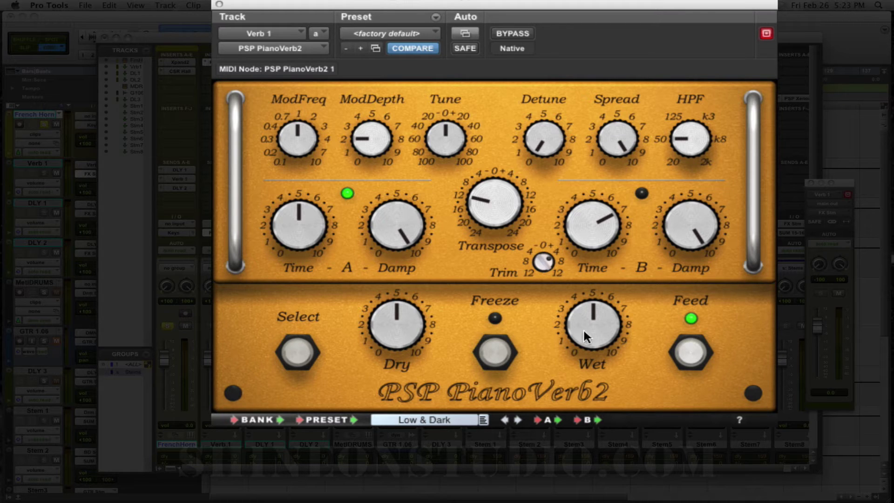
pyautogui.moveTo(590, 330); pyautogui.dragTo(582, 94)
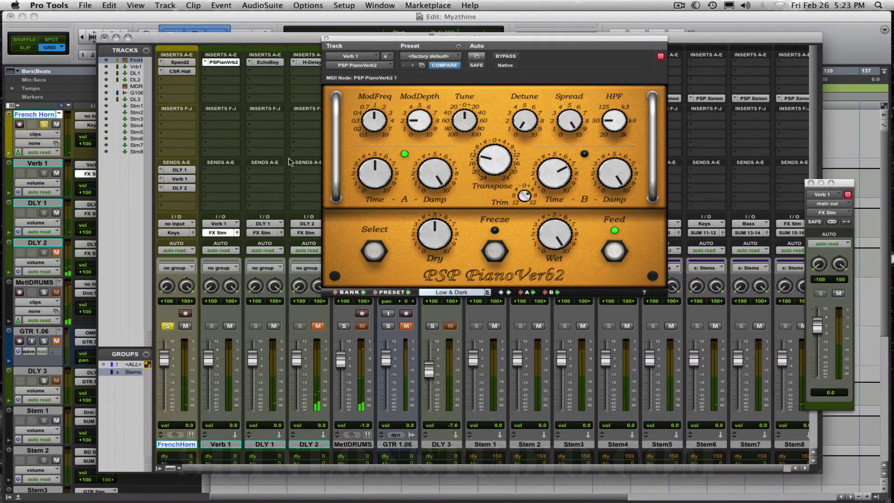
# - Open DLY 1's EchoBoy, play the session, and raise the Feedback knob
pyautogui.click(269, 63)
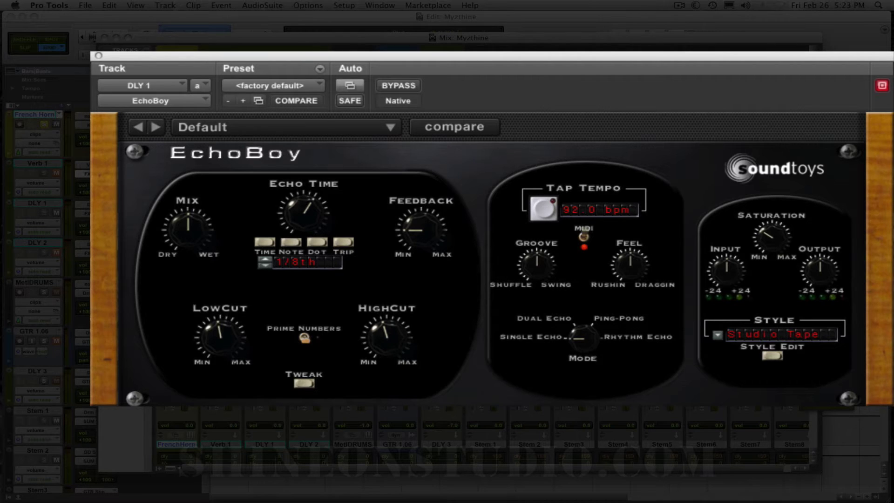
pyautogui.press('space')
pyautogui.moveTo(414, 238); pyautogui.dragTo(411, 215)
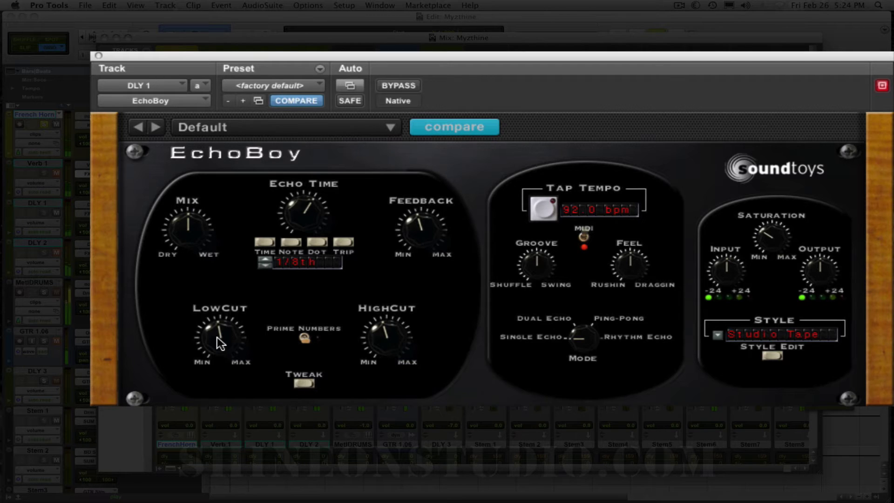
# - Sweep the EchoBoy Mix toward wet, then settle it just below halfway toward dry
pyautogui.moveTo(200, 242); pyautogui.dragTo(195, 211)
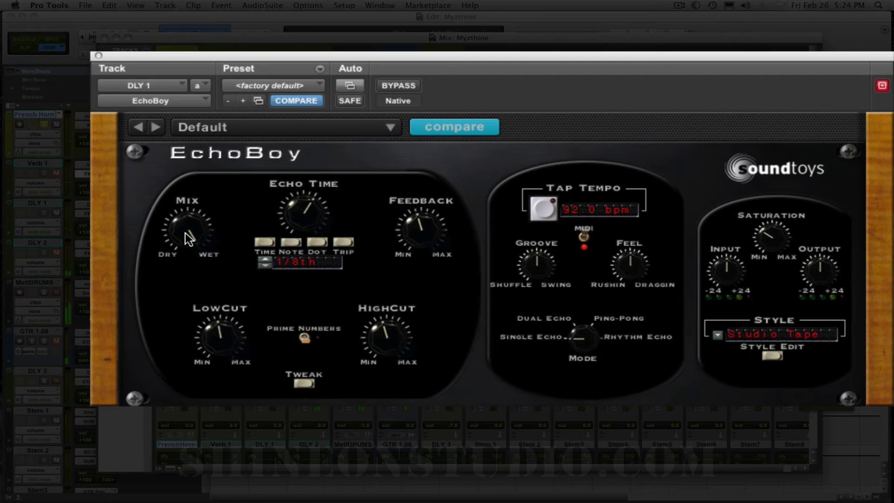
pyautogui.moveTo(188, 238); pyautogui.dragTo(184, 277)
pyautogui.moveTo(185, 277); pyautogui.dragTo(183, 277)
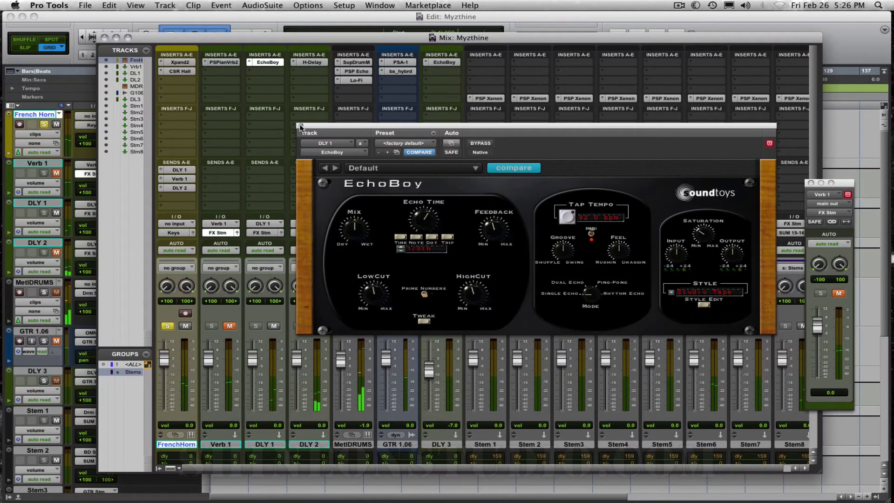
# - Close EchoBoy and open the H-Delay plug-in on DLY 2
pyautogui.click(300, 126)
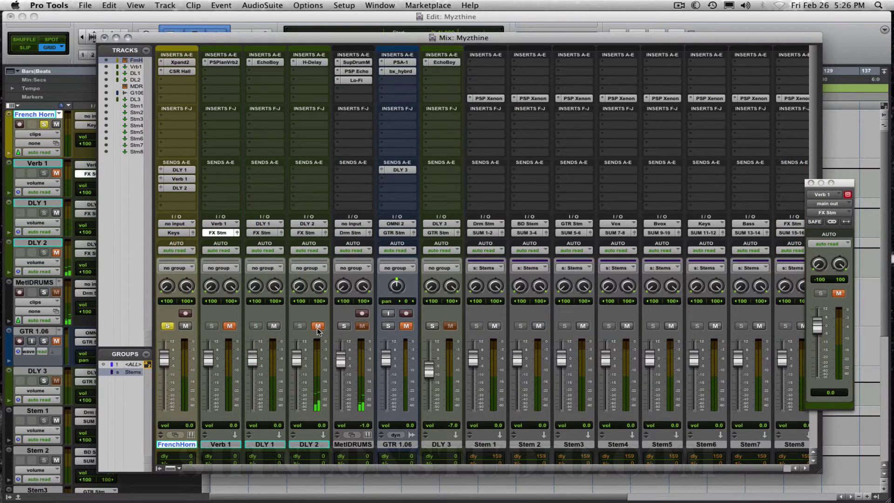
pyautogui.click(312, 62)
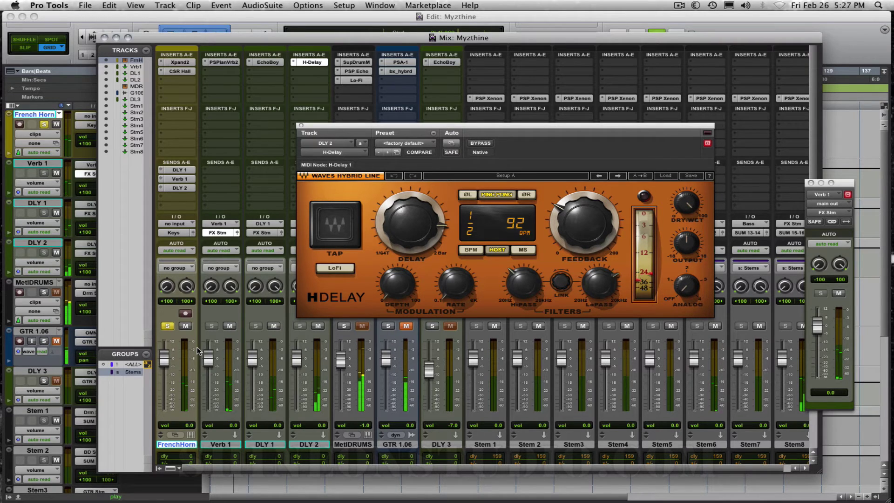
# - Bypass French Horn's CSR Hall, mute Verb 1, DLY 1 and DLY 2, play, then re-enable the reverb
pyautogui.click(180, 72)
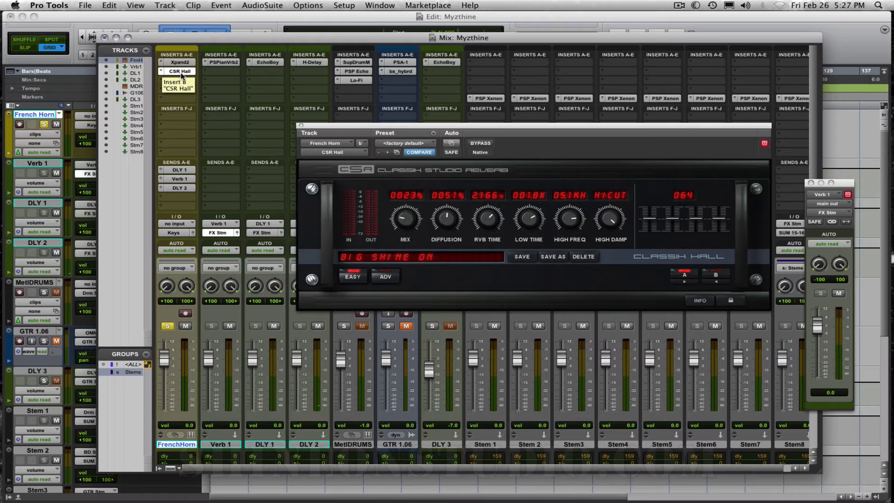
pyautogui.keyDown('super'); pyautogui.click(181, 72); pyautogui.keyUp('super')
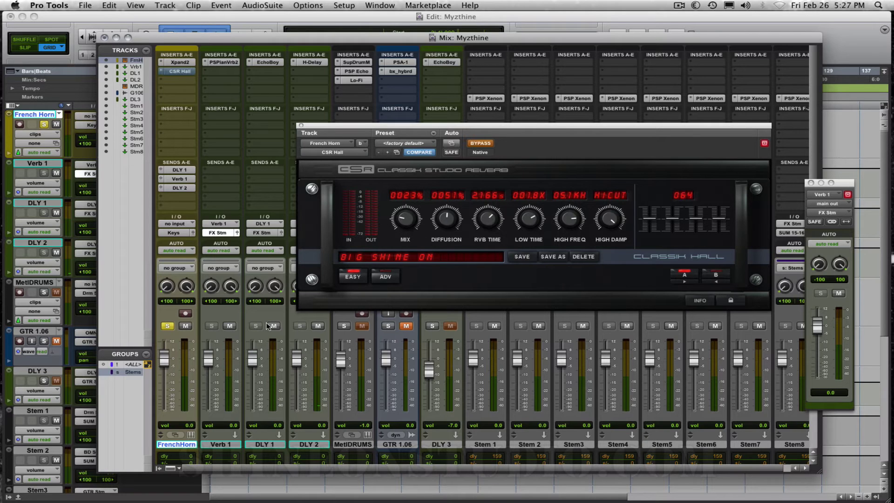
pyautogui.click(233, 327)
pyautogui.click(275, 328)
pyautogui.click(320, 327)
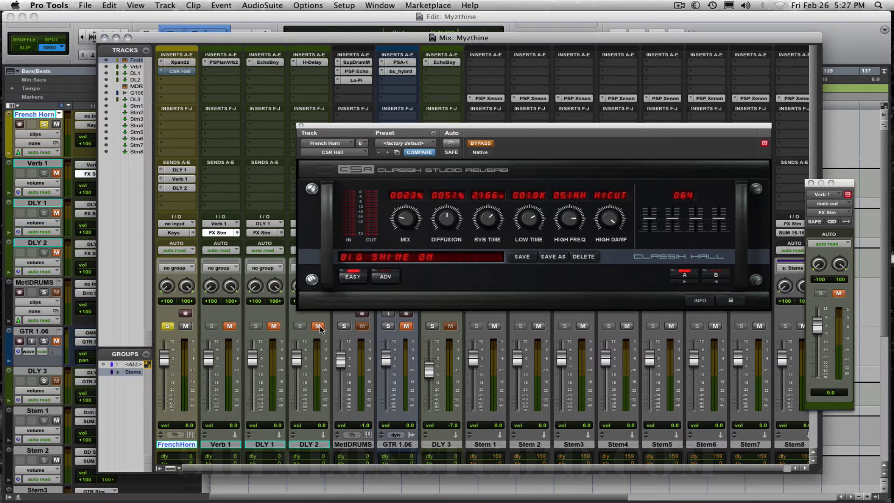
pyautogui.press('space')
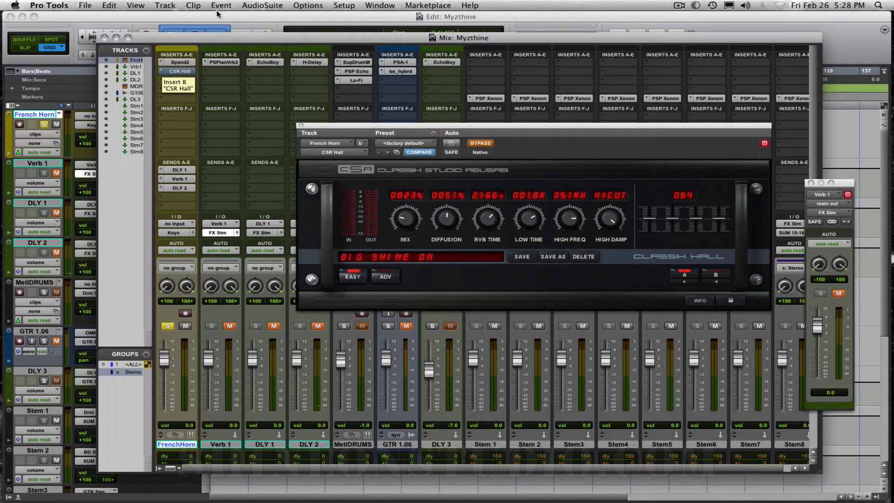
pyautogui.keyDown('super'); pyautogui.click(170, 72); pyautogui.keyUp('super')
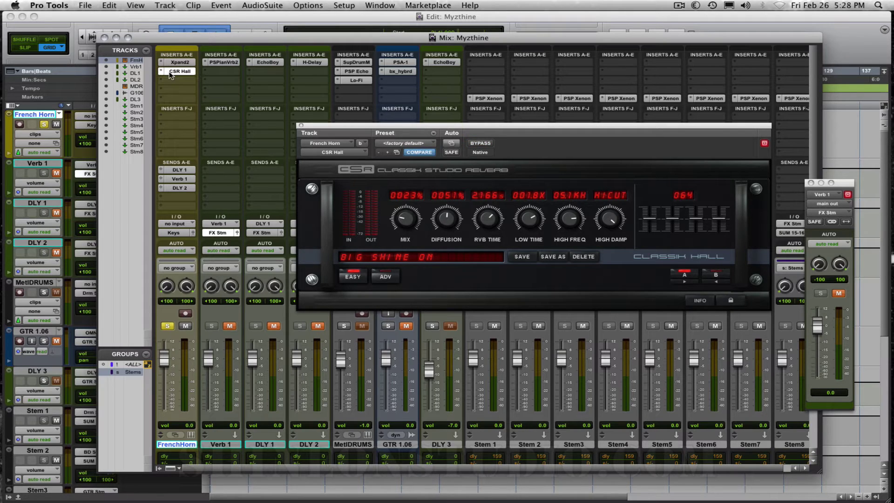
pyautogui.click(168, 326)
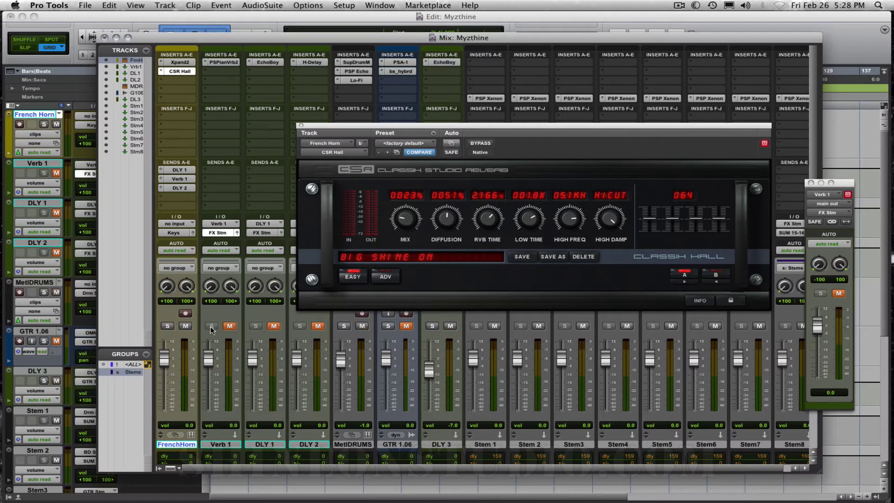
# - Clear the French Horn solo, play, solo MetlDRUMS and open its Superior Drummer instrument
pyautogui.press('super+w')
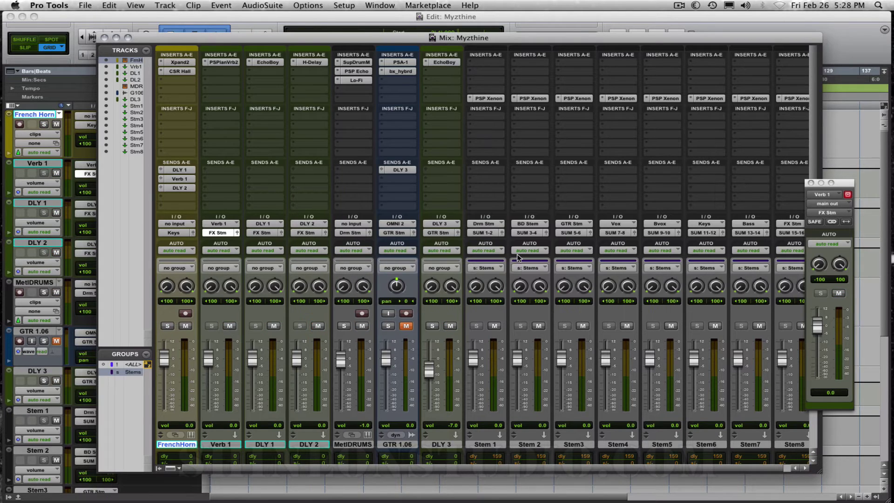
pyautogui.press('space')
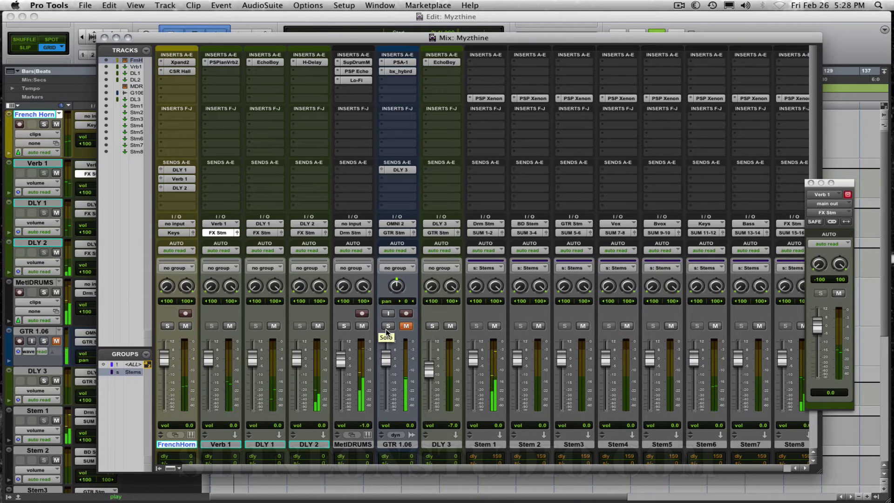
pyautogui.click(344, 326)
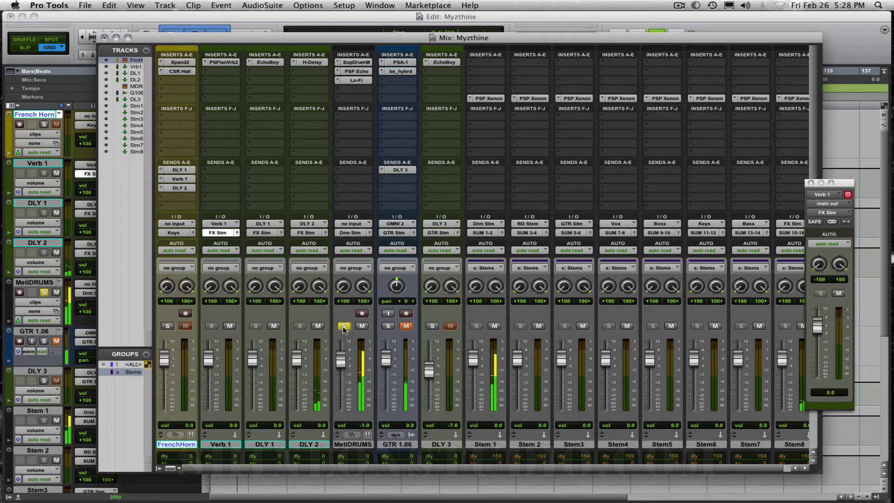
pyautogui.click(356, 62)
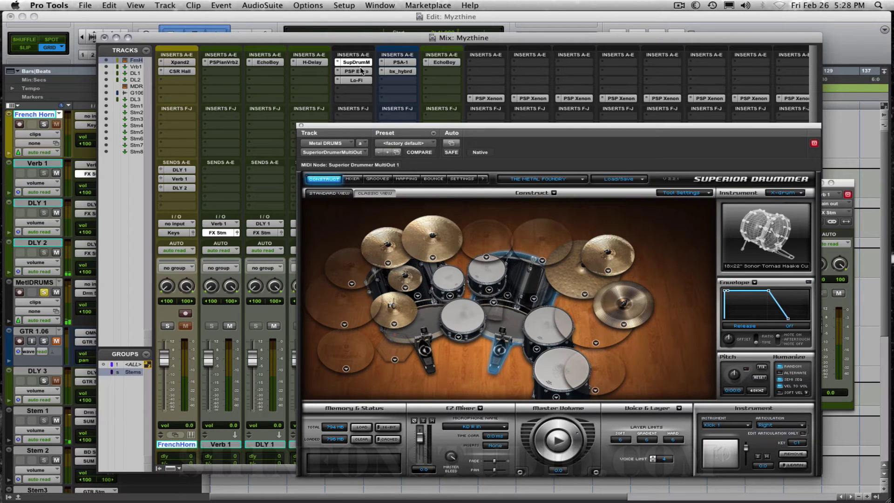
# - Open MetlDRUMS' PSP Echo and set the DLY 2 H-Delay feedback to about 60
pyautogui.click(356, 71)
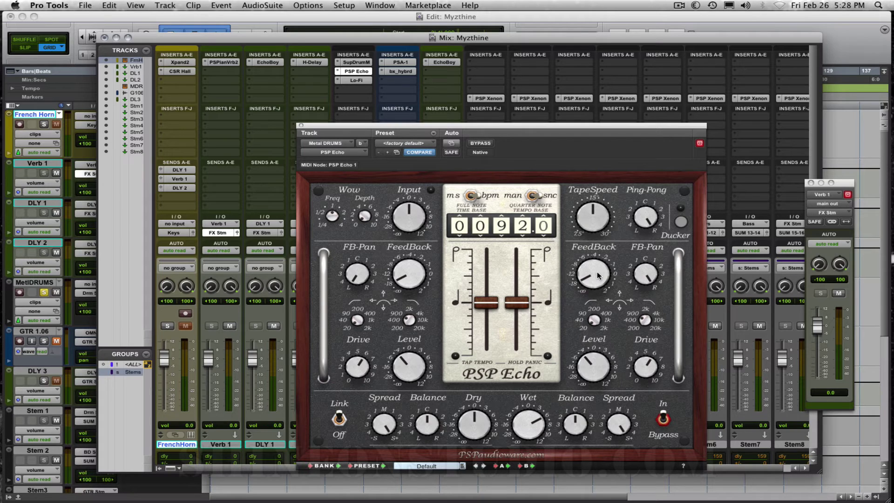
pyautogui.click(316, 64)
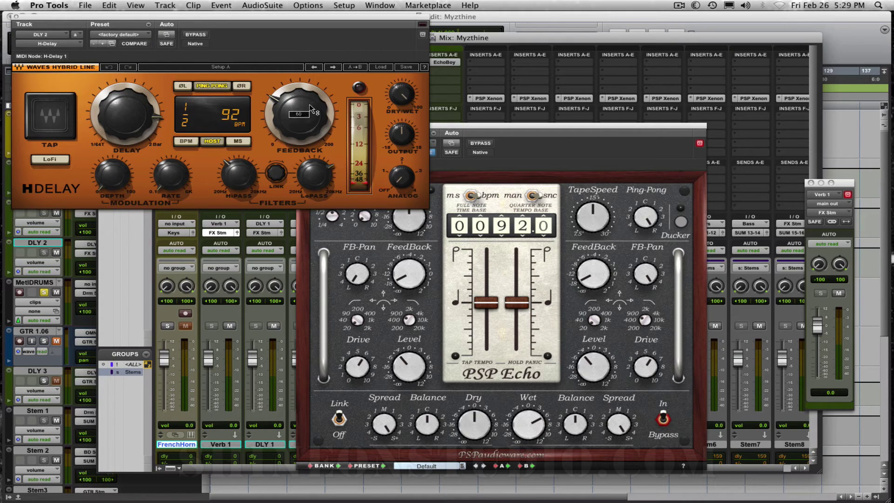
pyautogui.moveTo(311, 108)
pyautogui.mouseDown()
pyautogui.moveTo(304, 122)
pyautogui.moveTo(297, 115)
pyautogui.mouseUp()
pyautogui.click(576, 146)
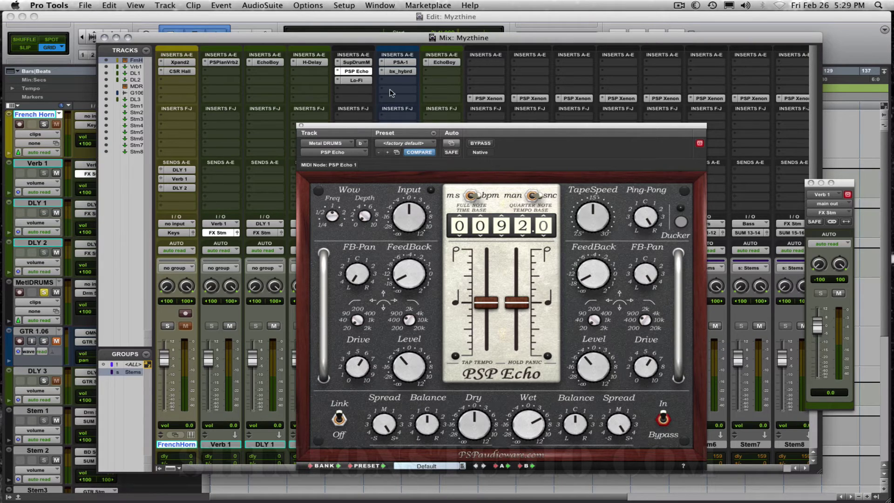
# - Open the MetlDRUMS Lo-Fi plug-in, close the PSP Echo window, and start playback
pyautogui.click(357, 81)
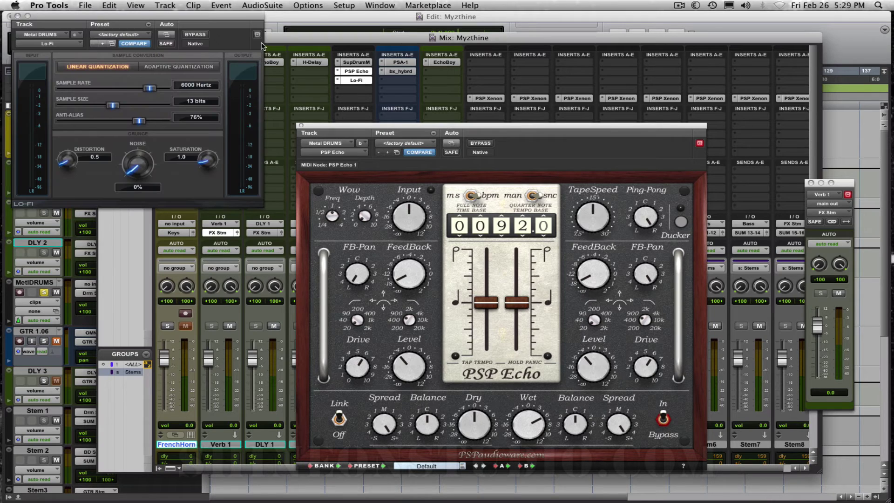
pyautogui.moveTo(140, 22); pyautogui.dragTo(158, 186)
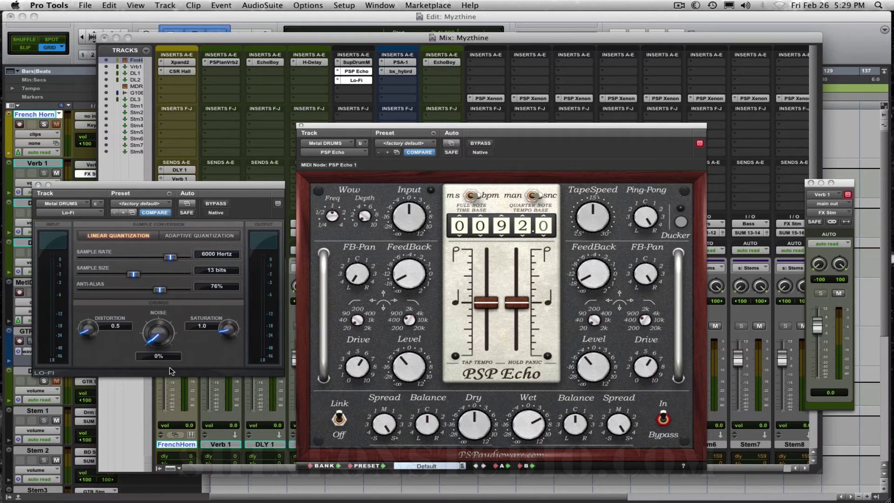
pyautogui.click(301, 126)
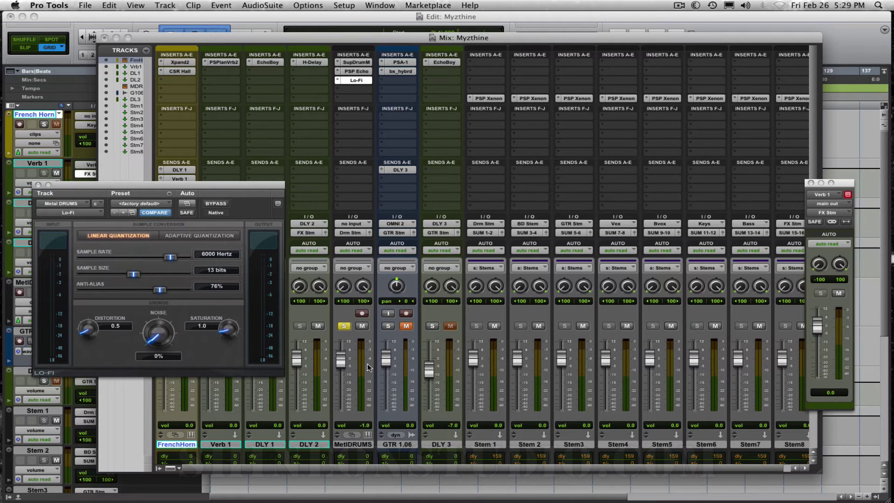
pyautogui.press('space')
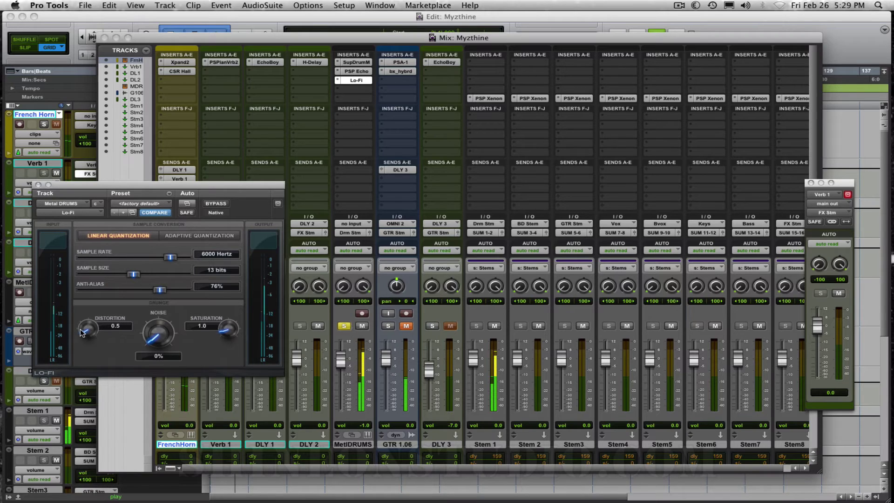
# - Raise Lo-Fi distortion to 2.2, try lower sample sizes keeping 13 bits, and unsolo MetlDRUMS
pyautogui.moveTo(85, 335); pyautogui.dragTo(80, 358)
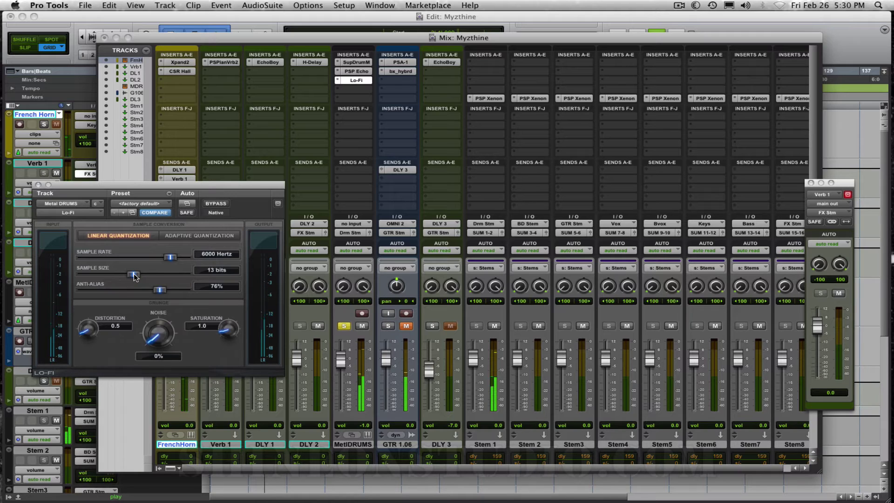
pyautogui.moveTo(134, 275); pyautogui.dragTo(128, 277)
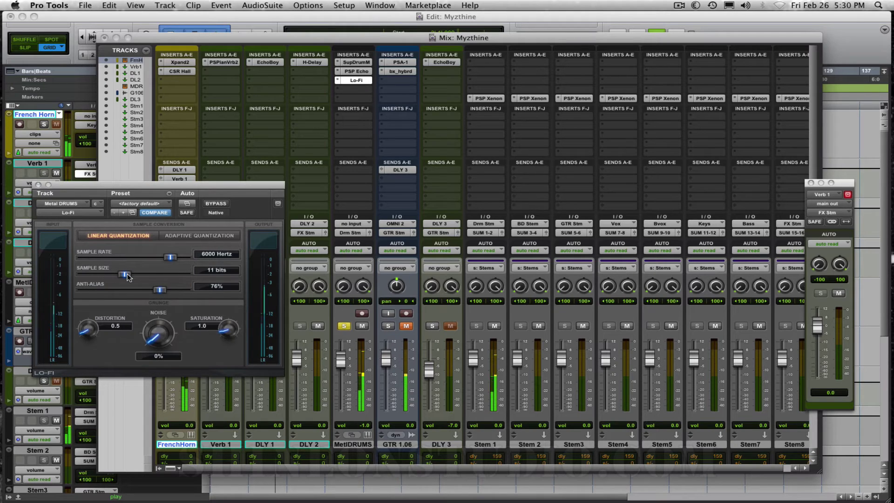
pyautogui.moveTo(128, 277); pyautogui.dragTo(136, 276)
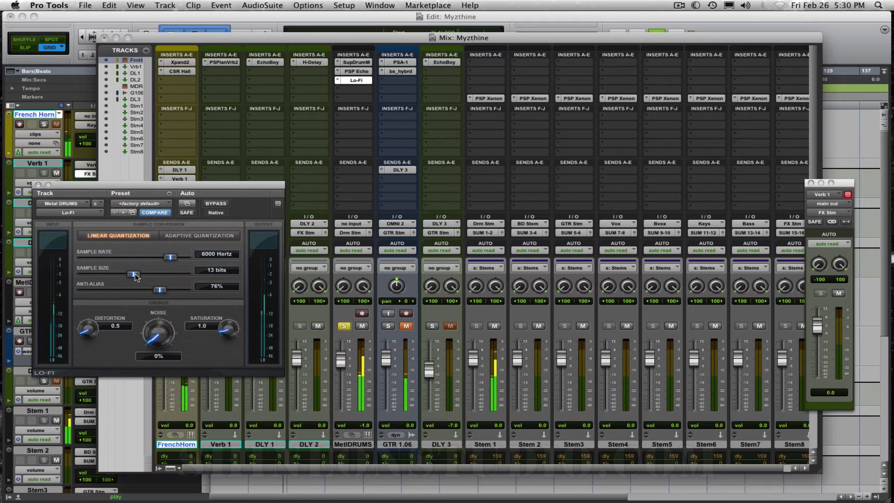
pyautogui.click(343, 327)
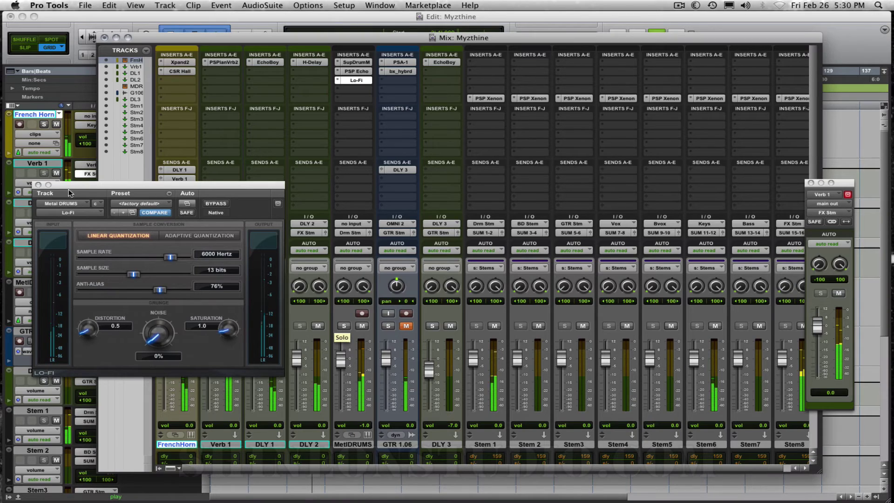
# - Close the Lo-Fi plug-in window and switch to the Myzthine Edit window
pyautogui.click(38, 185)
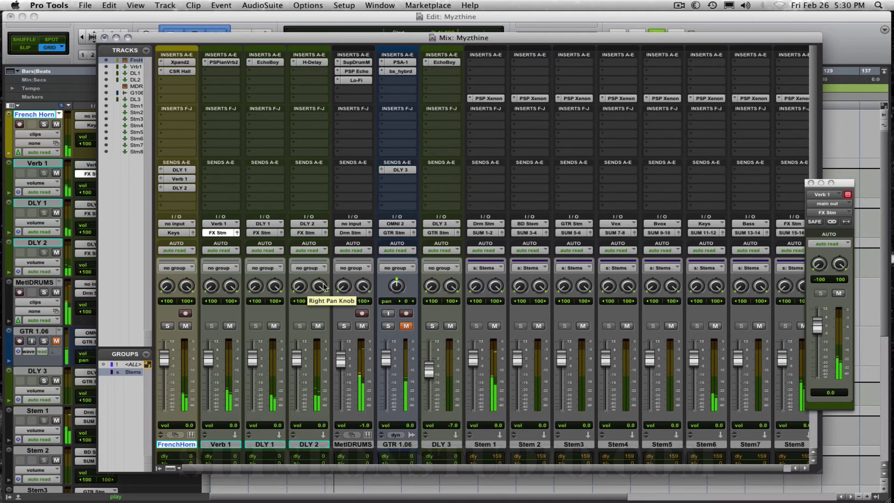
pyautogui.press('super+equal')
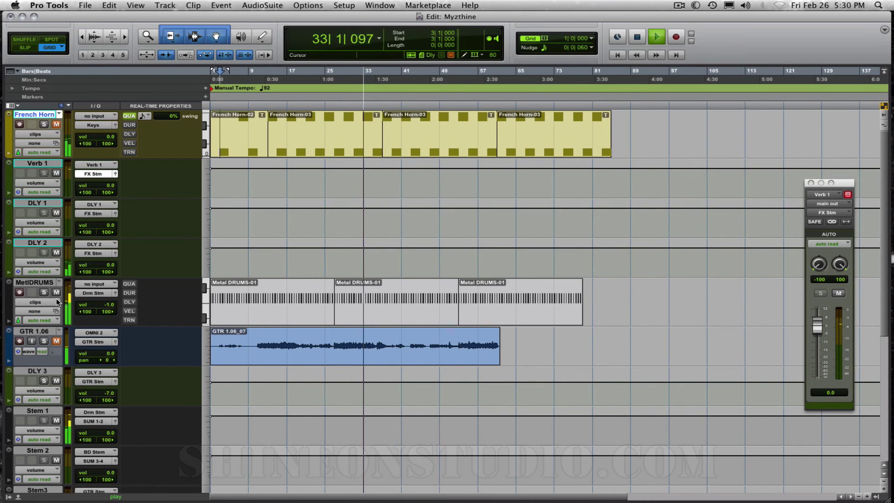
# - Return to the Mix window and bypass the PSP Echo and Lo-Fi inserts on MetlDRUMS
pyautogui.press('super+equal')
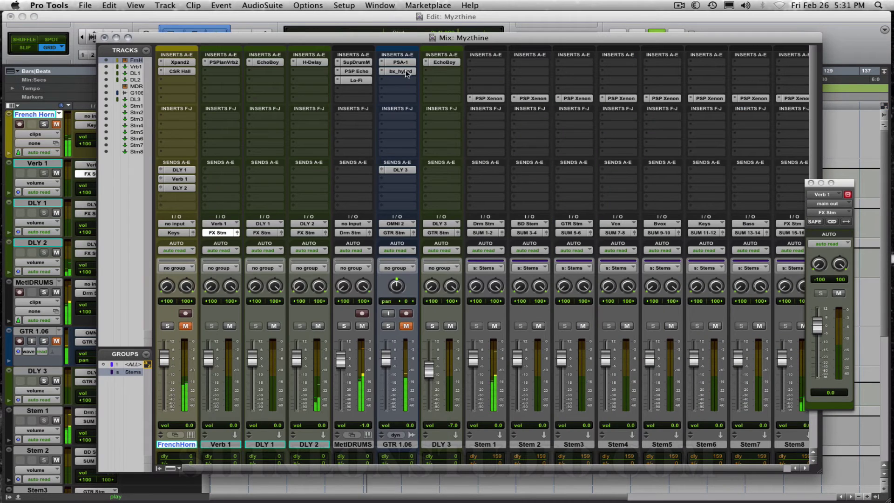
pyautogui.keyDown('super'); pyautogui.click(358, 71); pyautogui.keyUp('super')
pyautogui.keyDown('super'); pyautogui.click(358, 80); pyautogui.keyUp('super')
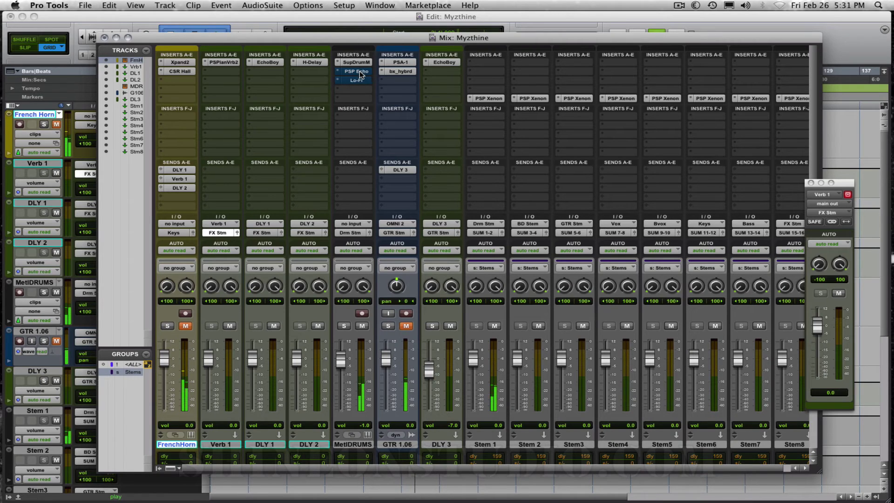
# - Remove the bypass from the PSP Echo insert on the MetlDRUMS strip
pyautogui.click(359, 72)
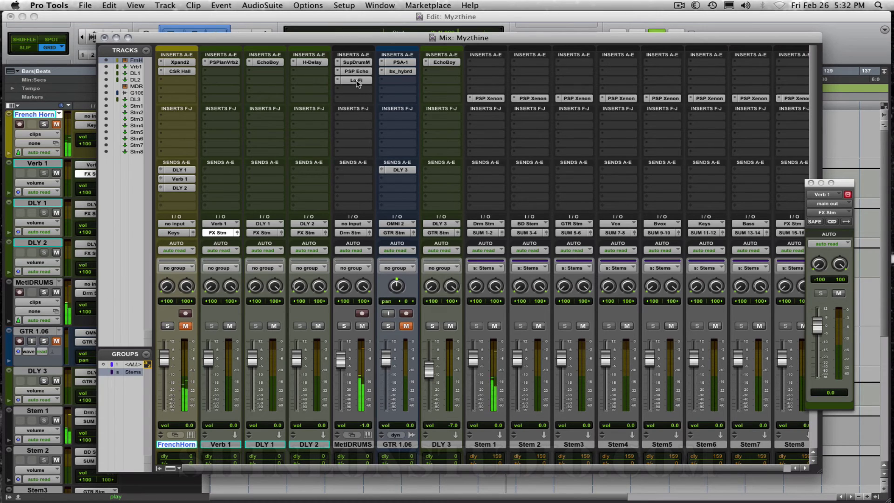
# - Reopen the MetlDRUMS Lo-Fi, move it aside, and sweep the sample rate, returning to 6000 Hz
pyautogui.click(359, 81)
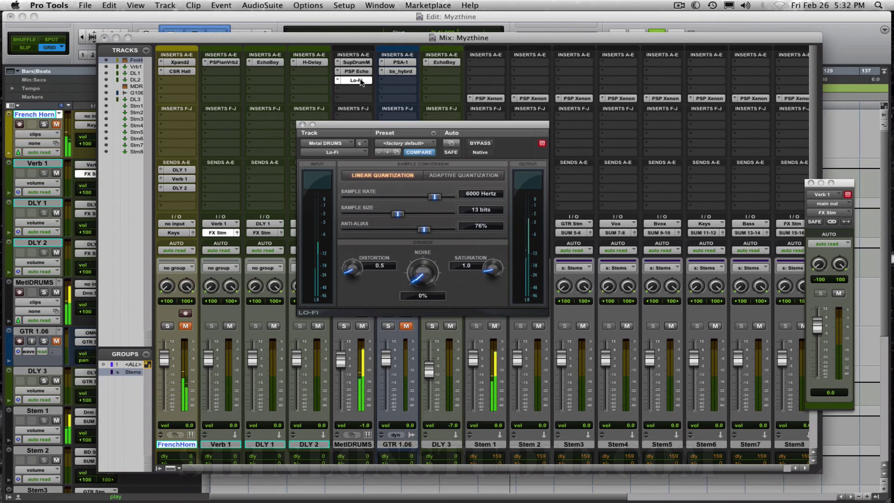
pyautogui.moveTo(469, 126); pyautogui.dragTo(737, 116)
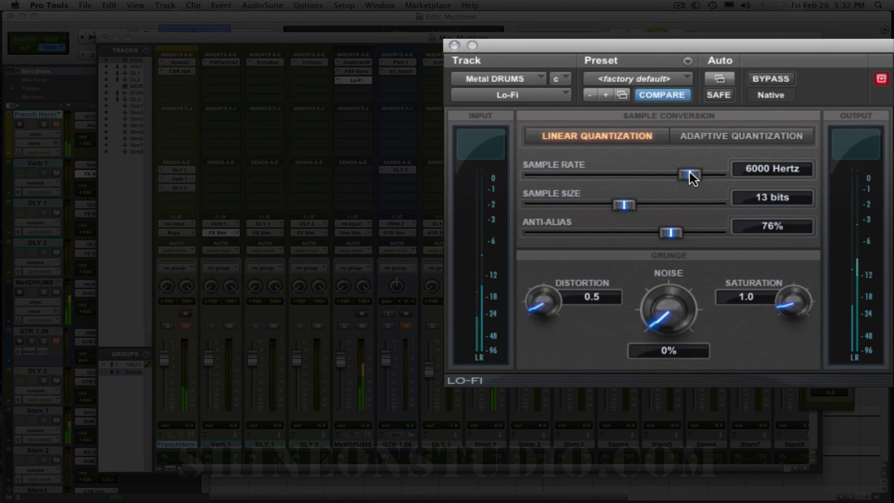
pyautogui.moveTo(689, 170); pyautogui.dragTo(642, 174)
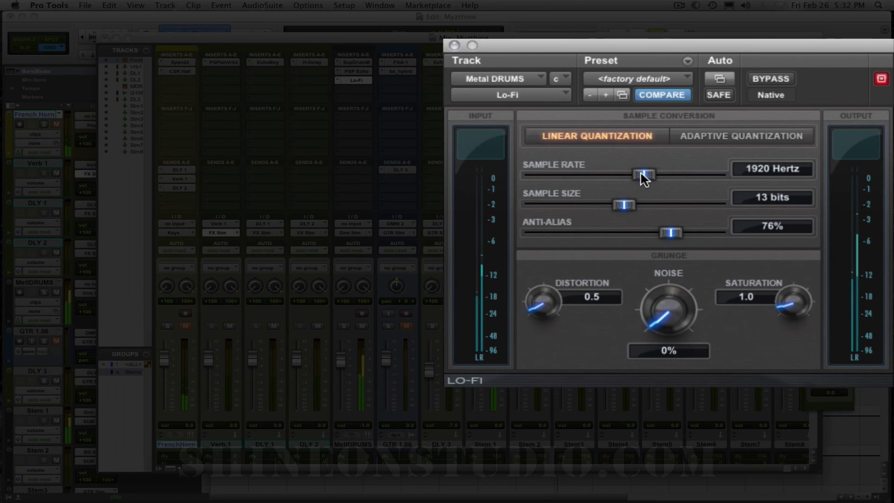
pyautogui.moveTo(639, 173); pyautogui.dragTo(690, 172)
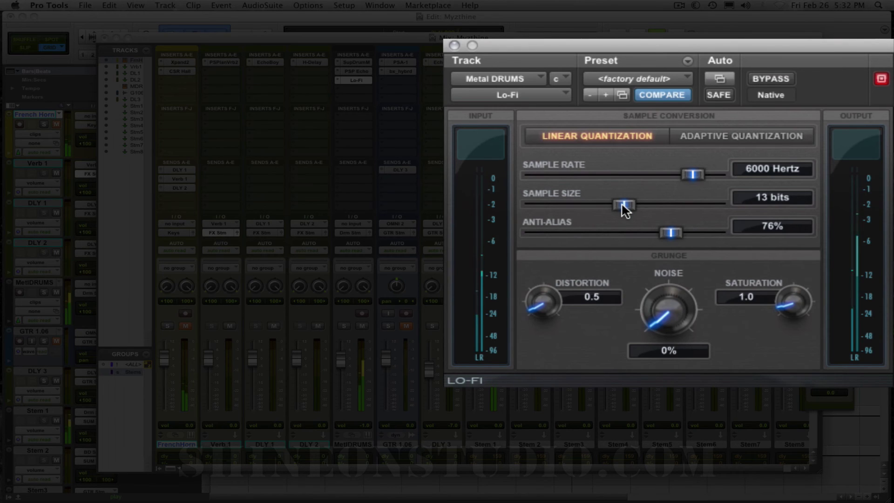
# - Sweep the Lo-Fi sample size between 24 and 9 bits, ending at 13 bits
pyautogui.moveTo(624, 204); pyautogui.dragTo(588, 205)
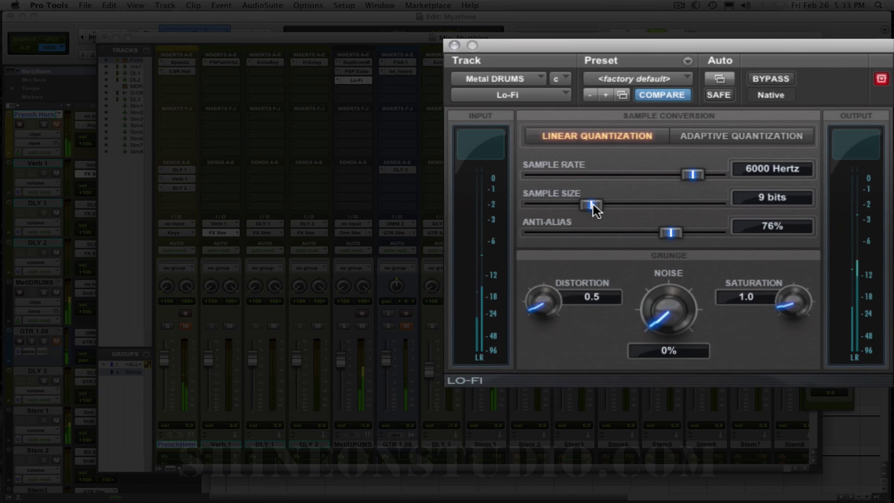
pyautogui.moveTo(593, 205); pyautogui.dragTo(621, 205)
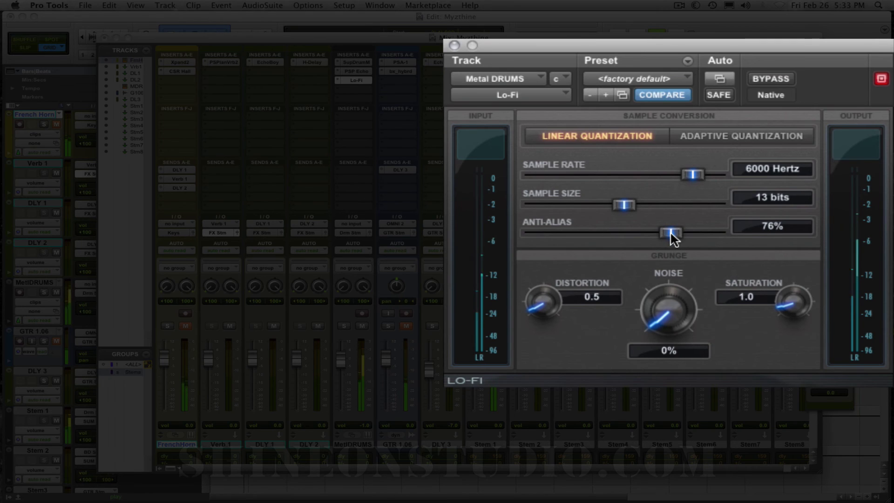
# - Sweep Lo-Fi anti-alias between 13% and 96%, leave it at 75%, and raise noise to 19%
pyautogui.moveTo(671, 235); pyautogui.dragTo(559, 236)
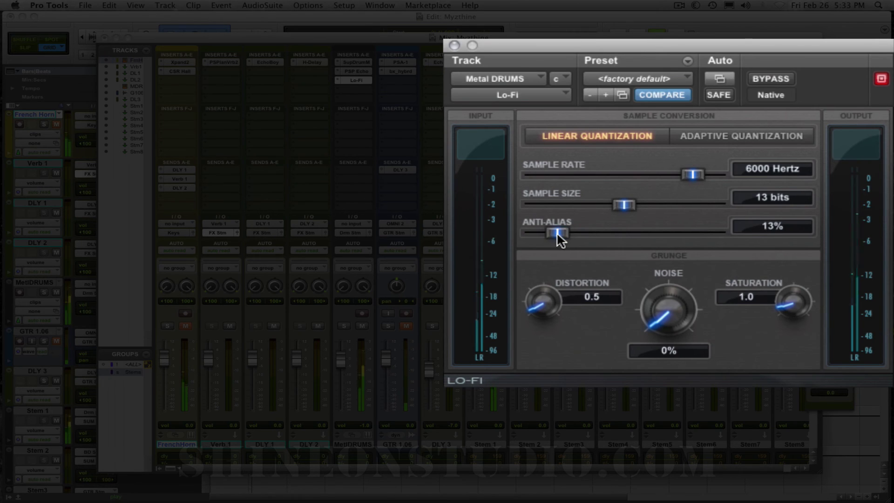
pyautogui.moveTo(558, 235); pyautogui.dragTo(669, 243)
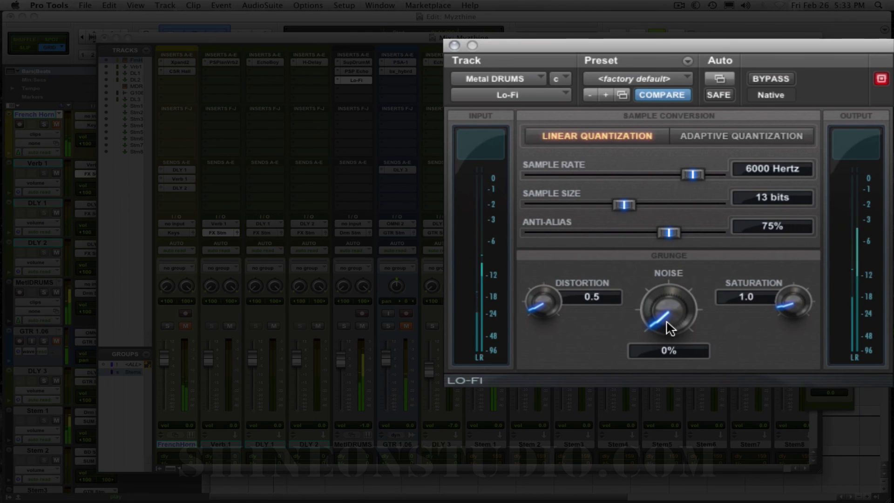
pyautogui.moveTo(666, 321); pyautogui.dragTo(665, 284)
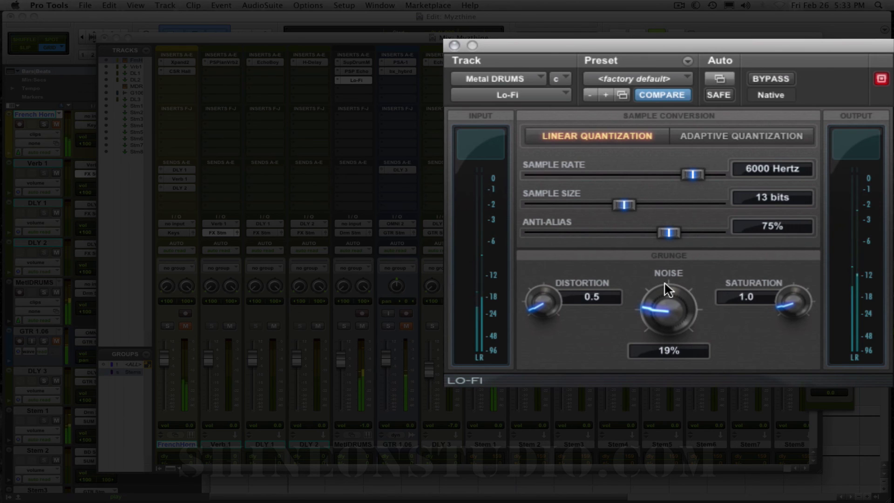
# - Set Lo-Fi noise back to 0% and sweep saturation up to 2.9, settling at 1.0
pyautogui.moveTo(658, 300); pyautogui.dragTo(669, 382)
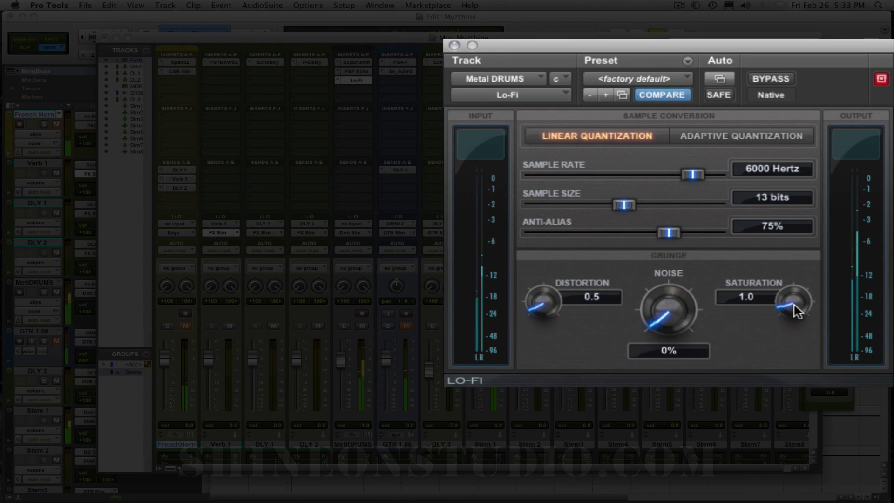
pyautogui.moveTo(796, 310); pyautogui.dragTo(785, 250)
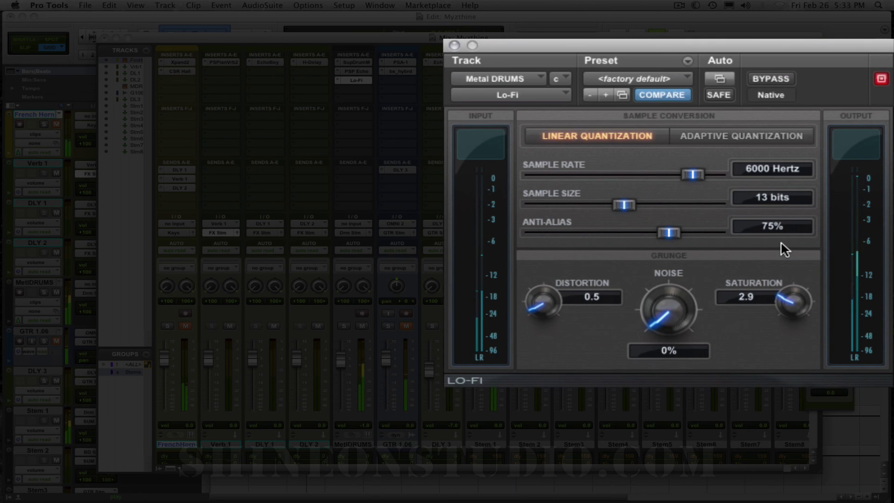
pyautogui.moveTo(785, 250); pyautogui.dragTo(785, 271)
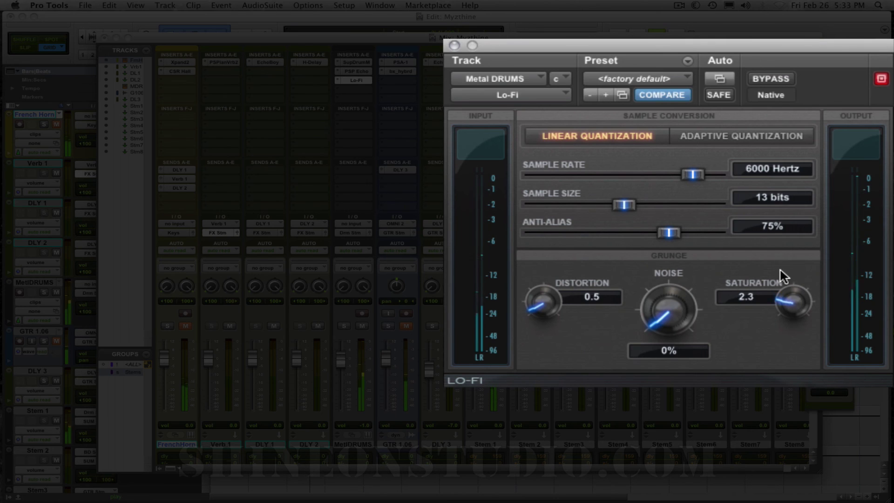
pyautogui.moveTo(780, 289); pyautogui.dragTo(778, 334)
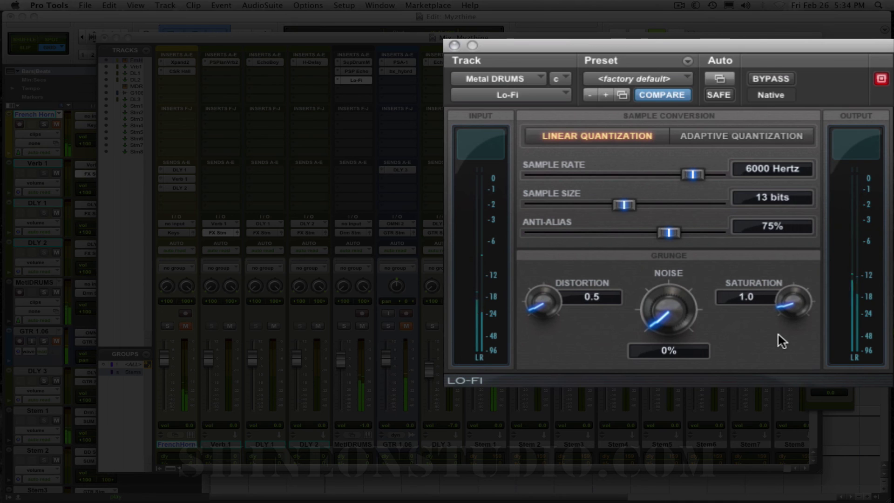